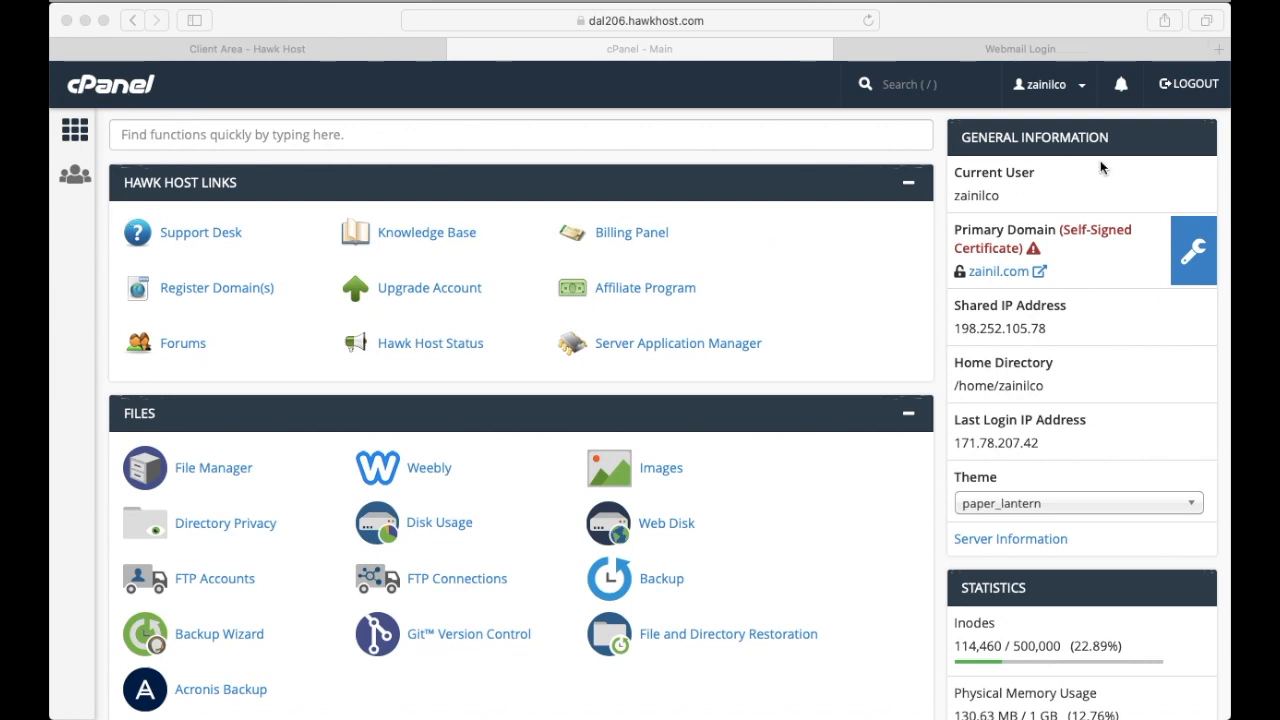
Open the Email Accounts page from the Email section of the hosting dashboard
{"action": "scroll", "coordinate": [90, 472], "scroll_direction": "down", "scroll_amount": 1}
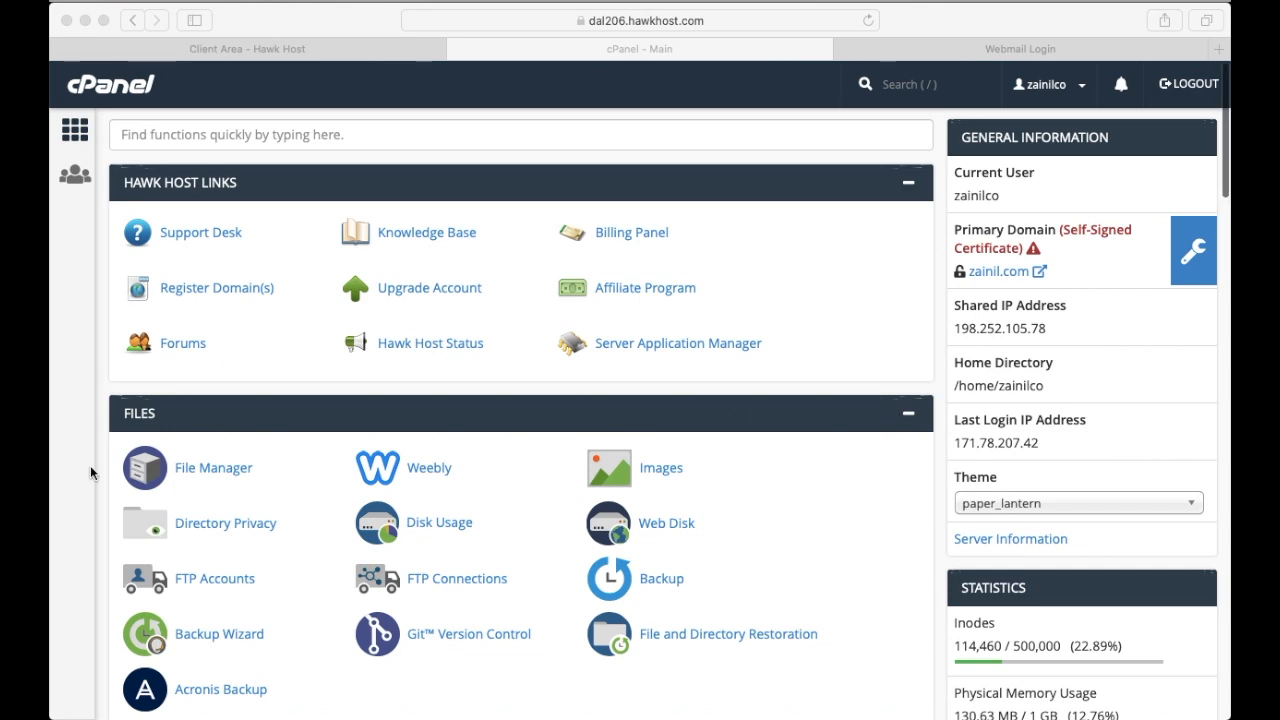
{"action": "scroll", "coordinate": [90, 472], "scroll_direction": "down", "scroll_amount": 8}
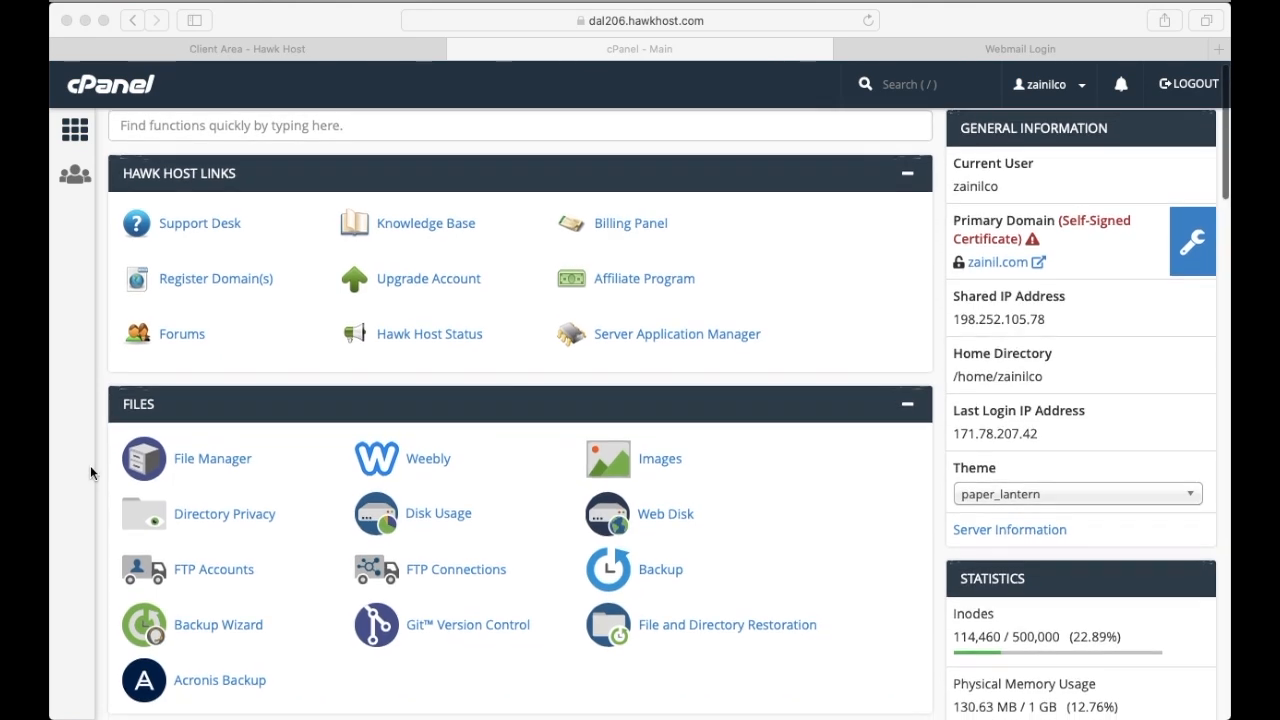
{"action": "scroll", "coordinate": [90, 473], "scroll_direction": "down", "scroll_amount": 7}
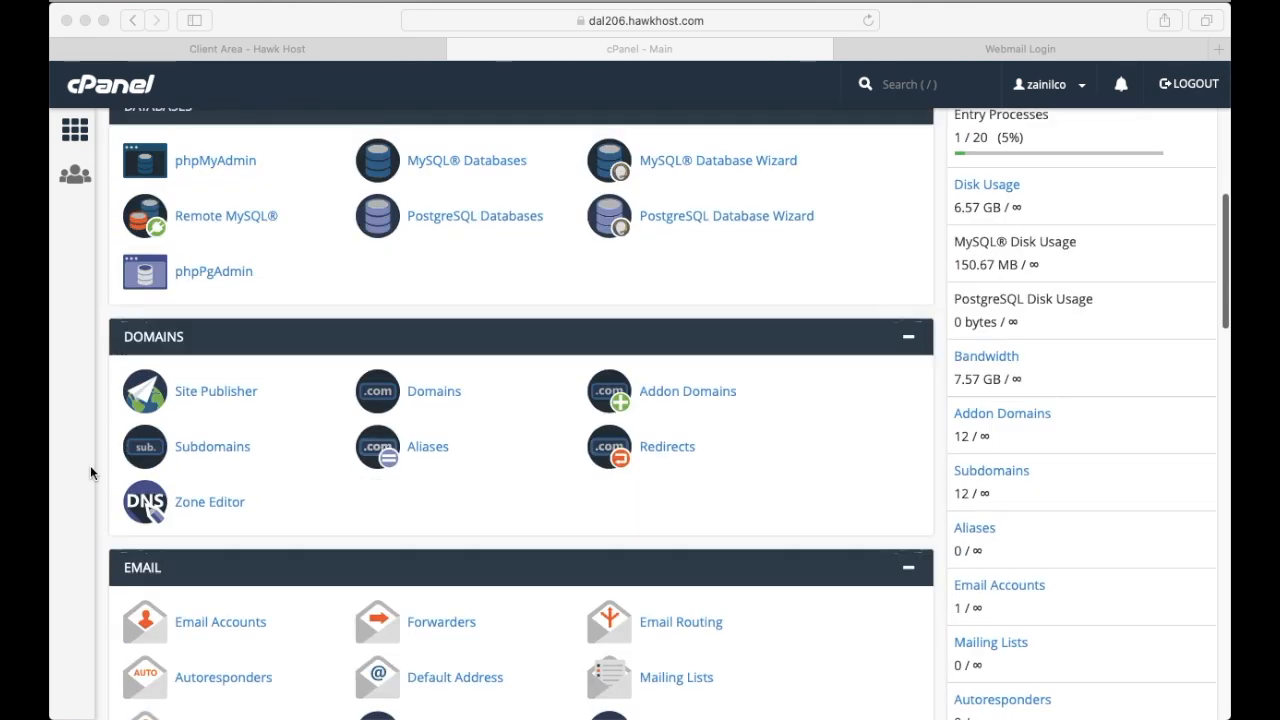
{"action": "scroll", "coordinate": [67, 487], "scroll_direction": "down", "scroll_amount": 1}
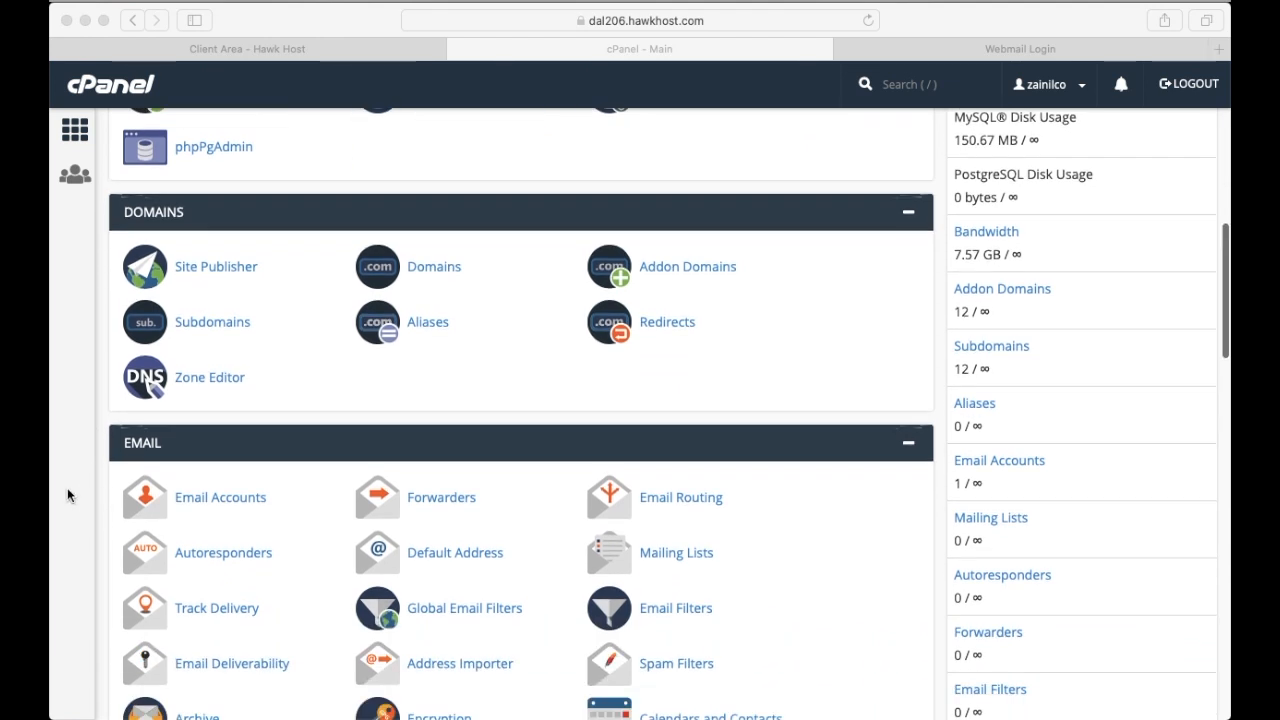
{"action": "left_click", "coordinate": [88, 443]}
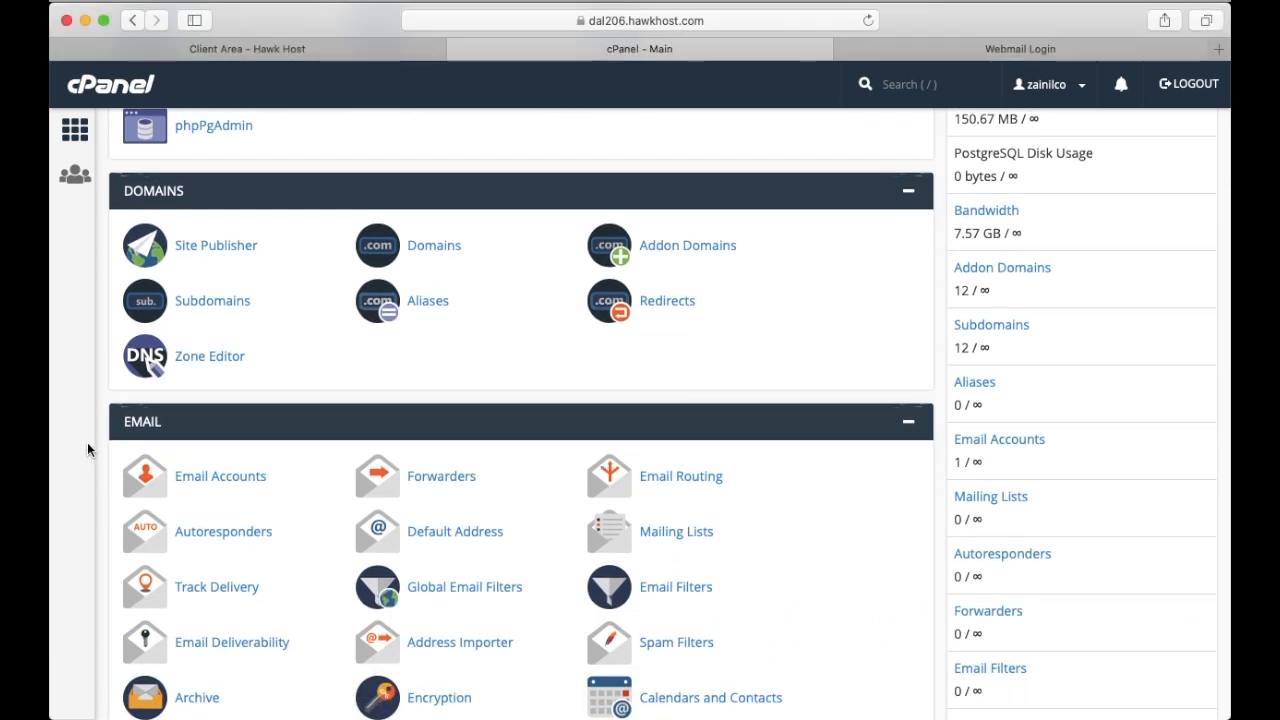
{"action": "left_click", "coordinate": [249, 485]}
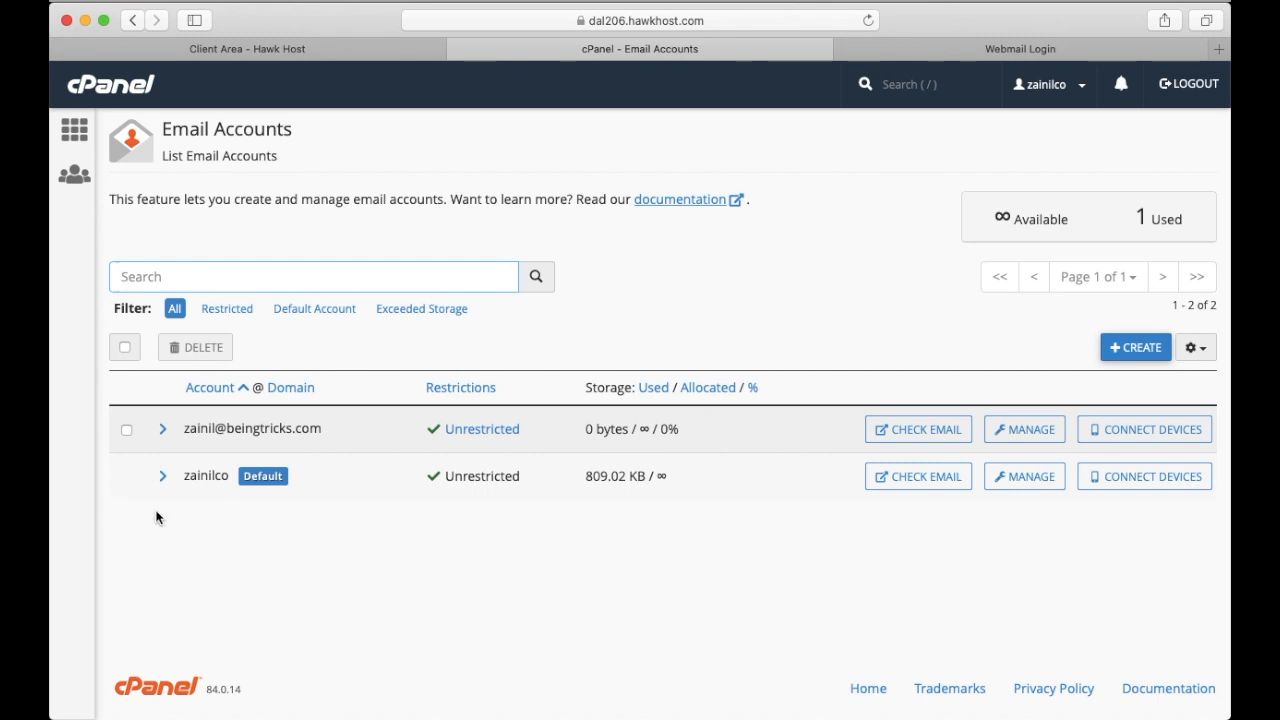
Start creating a new email account, keep the preselected domain and set the username to admin
{"action": "left_click", "coordinate": [1140, 347]}
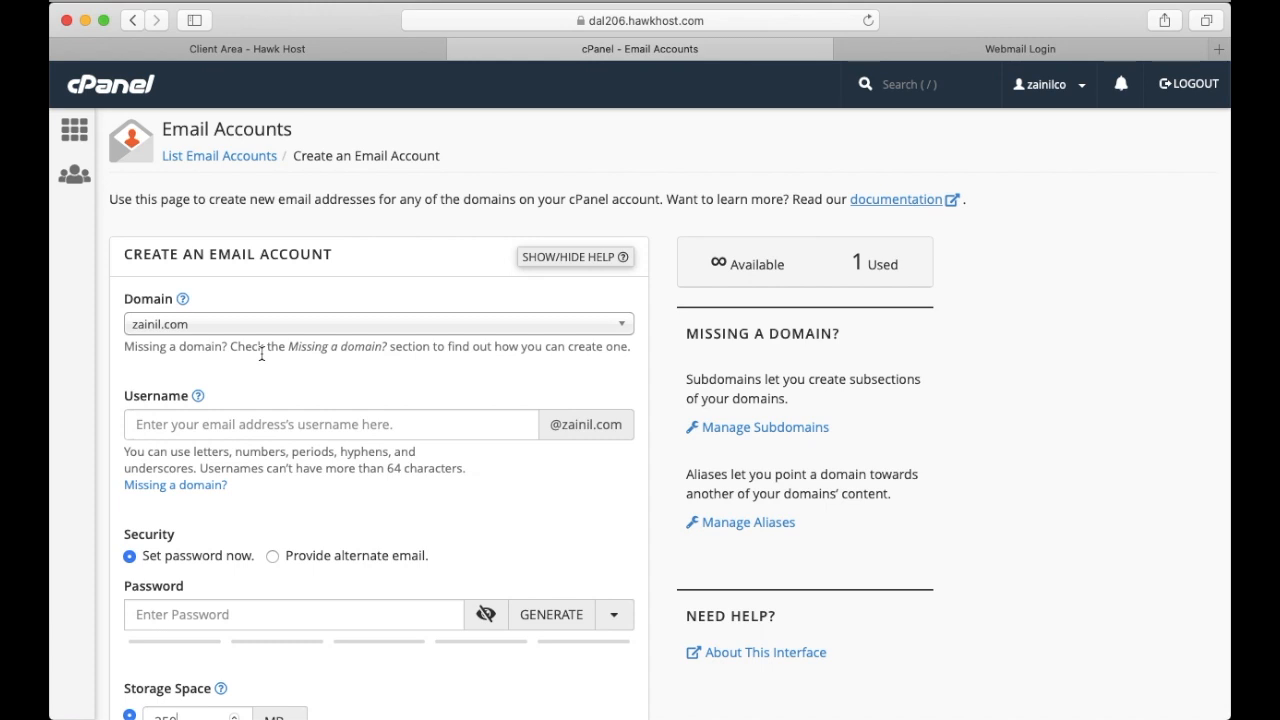
{"action": "left_click", "coordinate": [624, 330]}
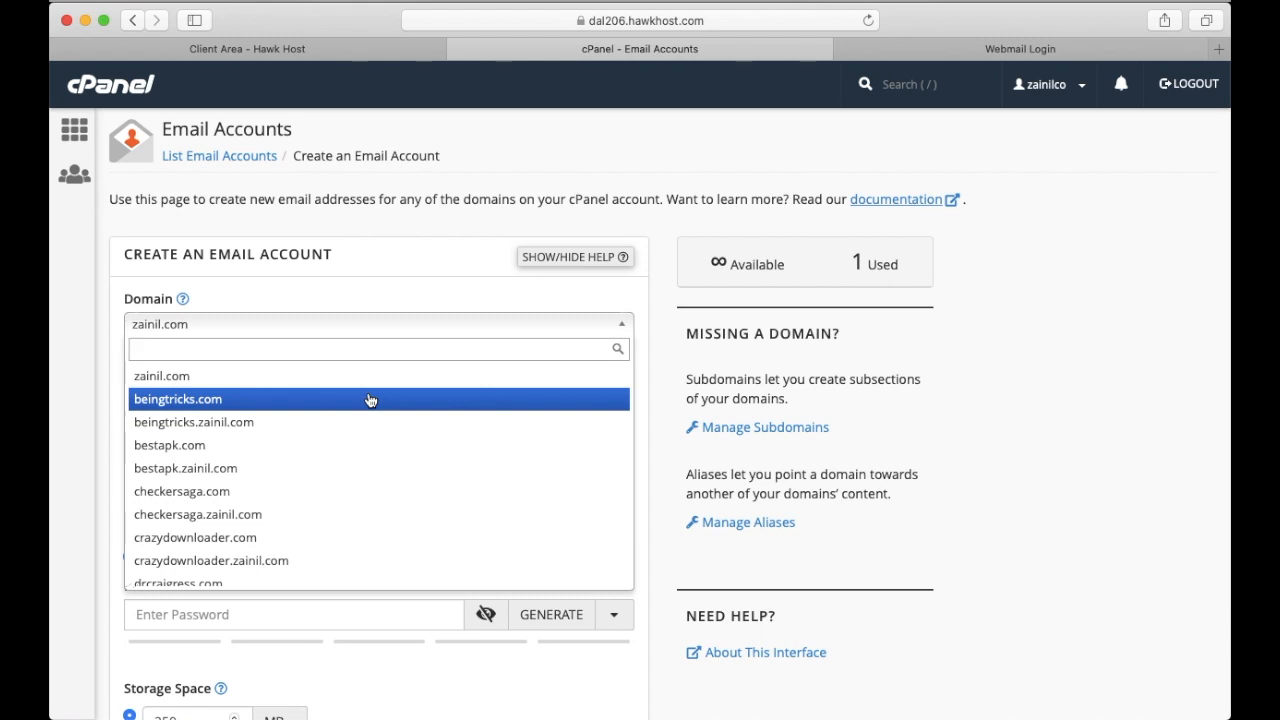
{"action": "left_click", "coordinate": [432, 303]}
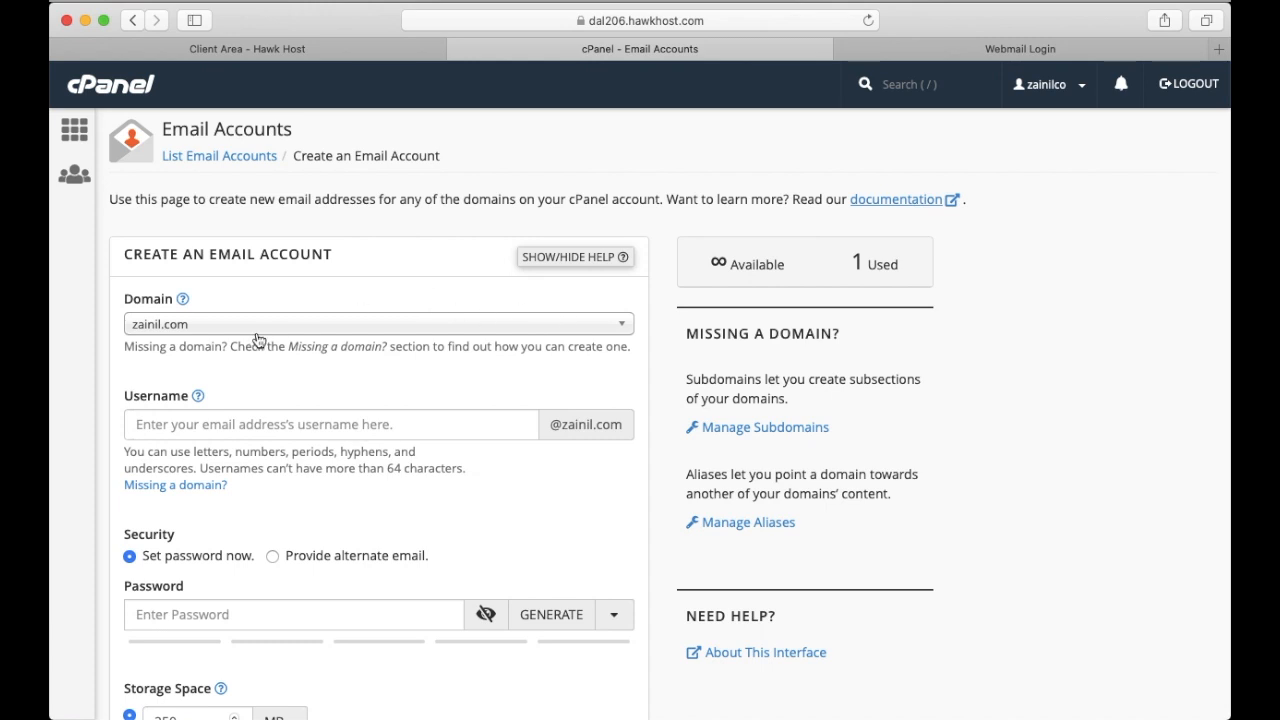
{"action": "left_click", "coordinate": [267, 429]}
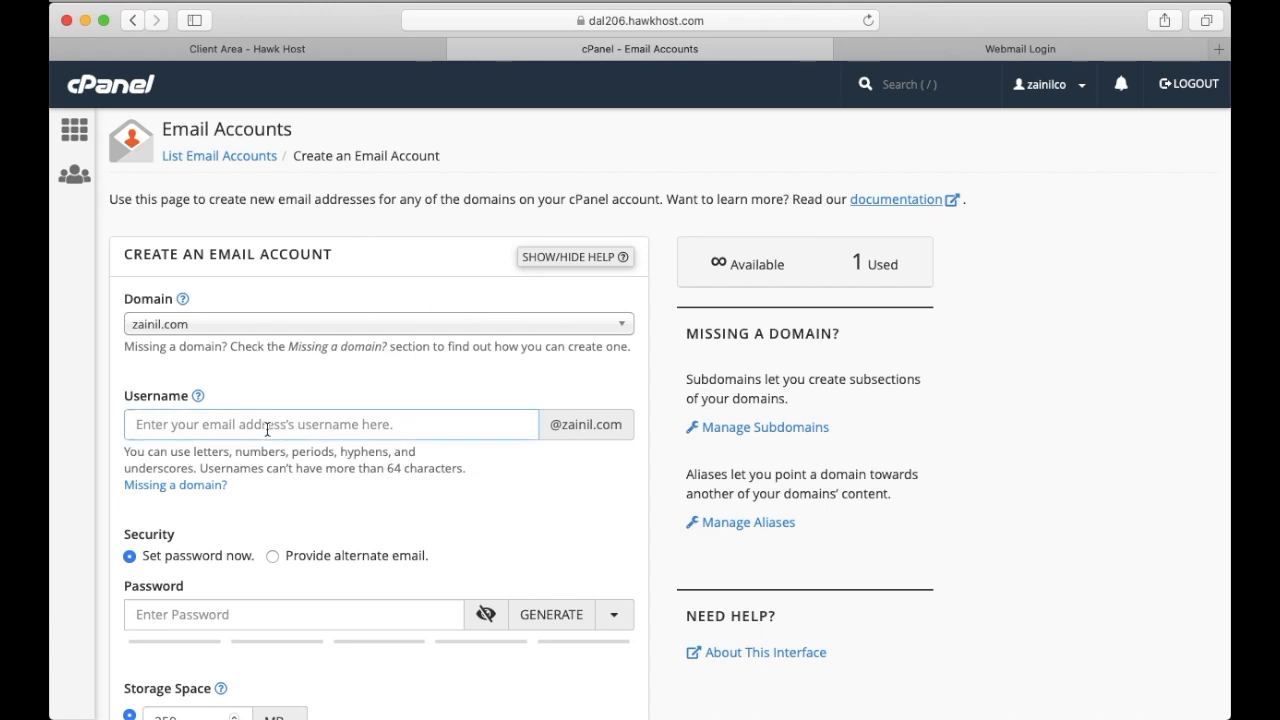
{"action": "type", "text": "admin"}
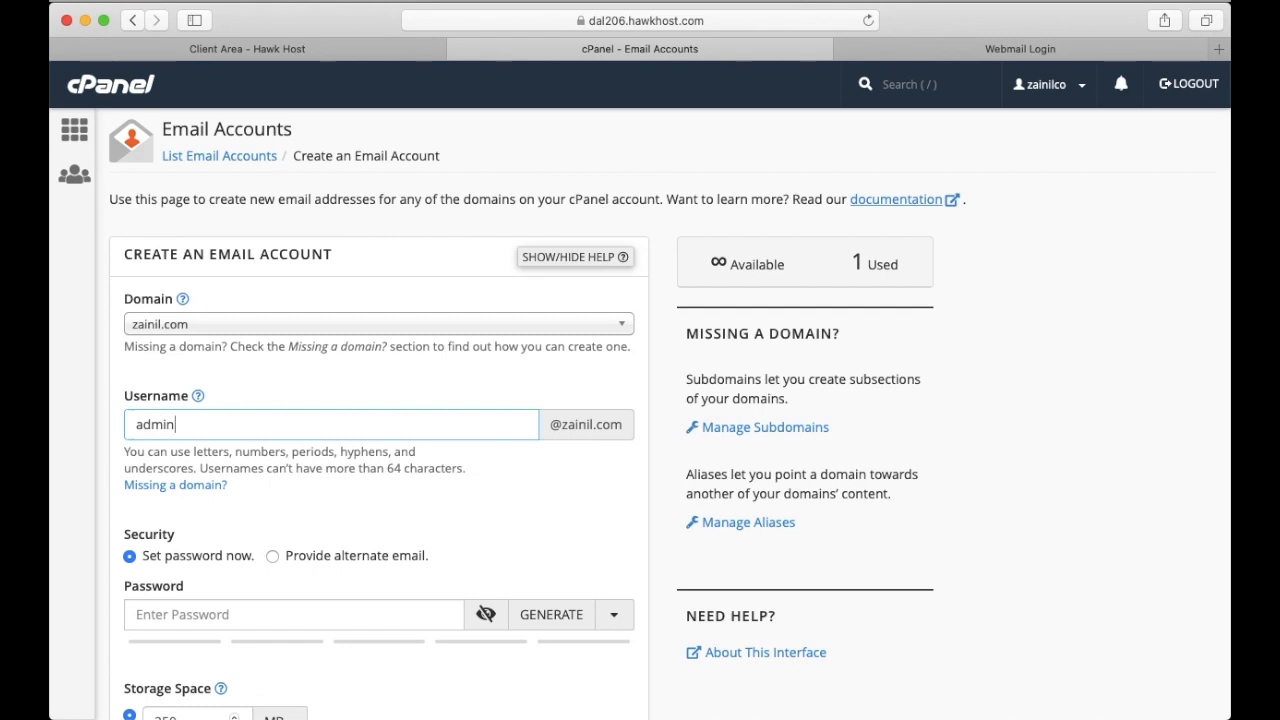
Enter a password for the new email account
{"action": "left_click", "coordinate": [506, 472]}
{"action": "scroll", "coordinate": [251, 531], "scroll_direction": "down", "scroll_amount": 2}
{"action": "left_click", "coordinate": [252, 527]}
{"action": "type", "text": "•••••••••••••"}
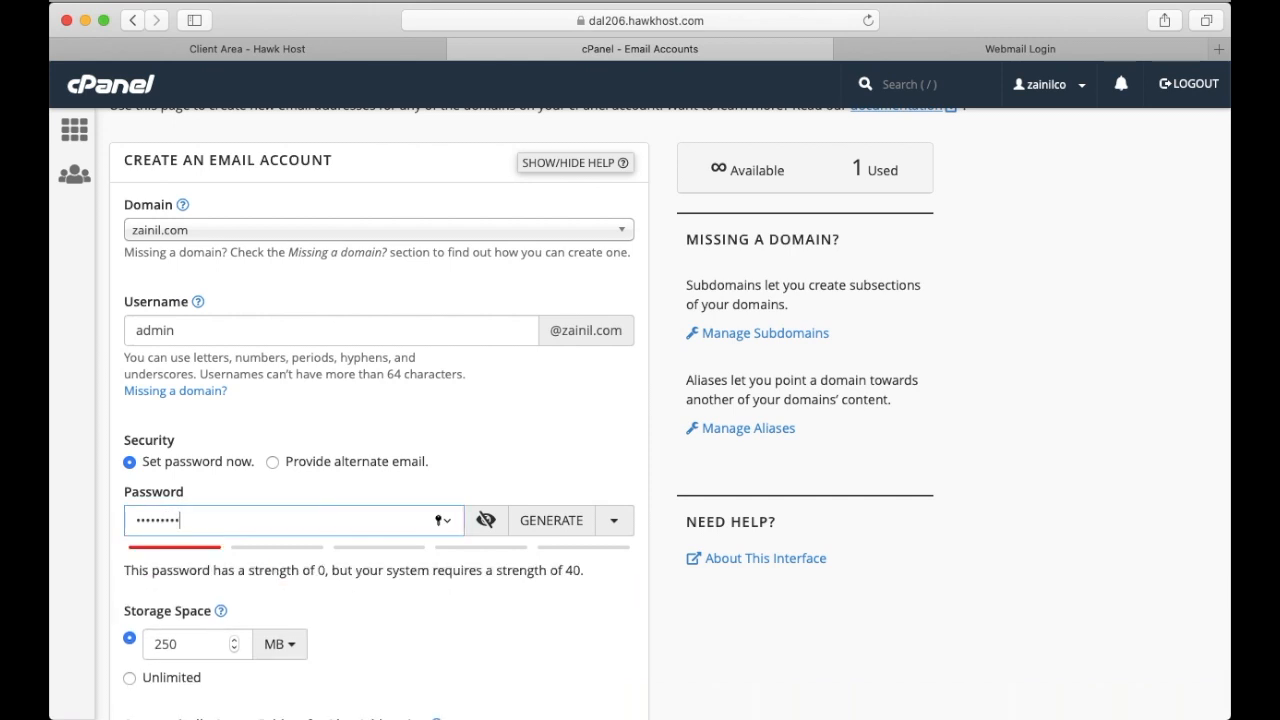
{"action": "type", "text": "•"}
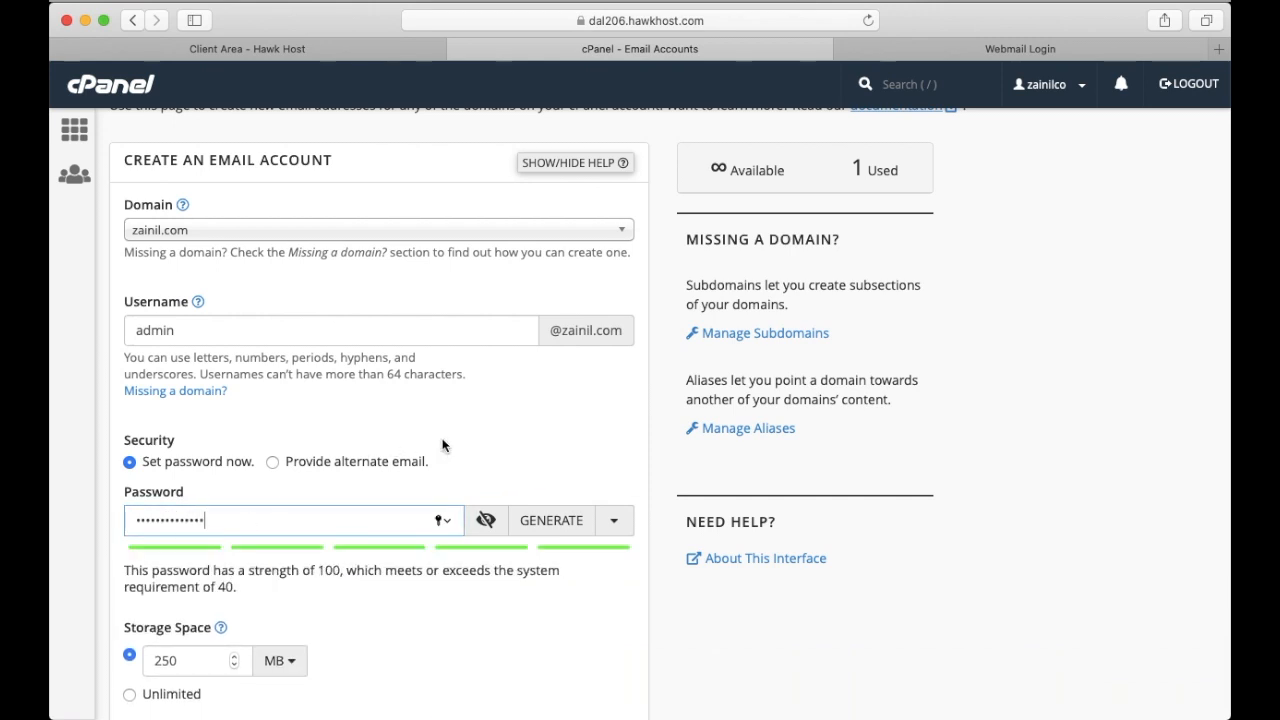
Set the new email account's storage space to Unlimited
{"action": "scroll", "coordinate": [443, 445], "scroll_direction": "down", "scroll_amount": 1}
{"action": "scroll", "coordinate": [443, 445], "scroll_direction": "down", "scroll_amount": 2}
{"action": "scroll", "coordinate": [407, 516], "scroll_direction": "down", "scroll_amount": 2}
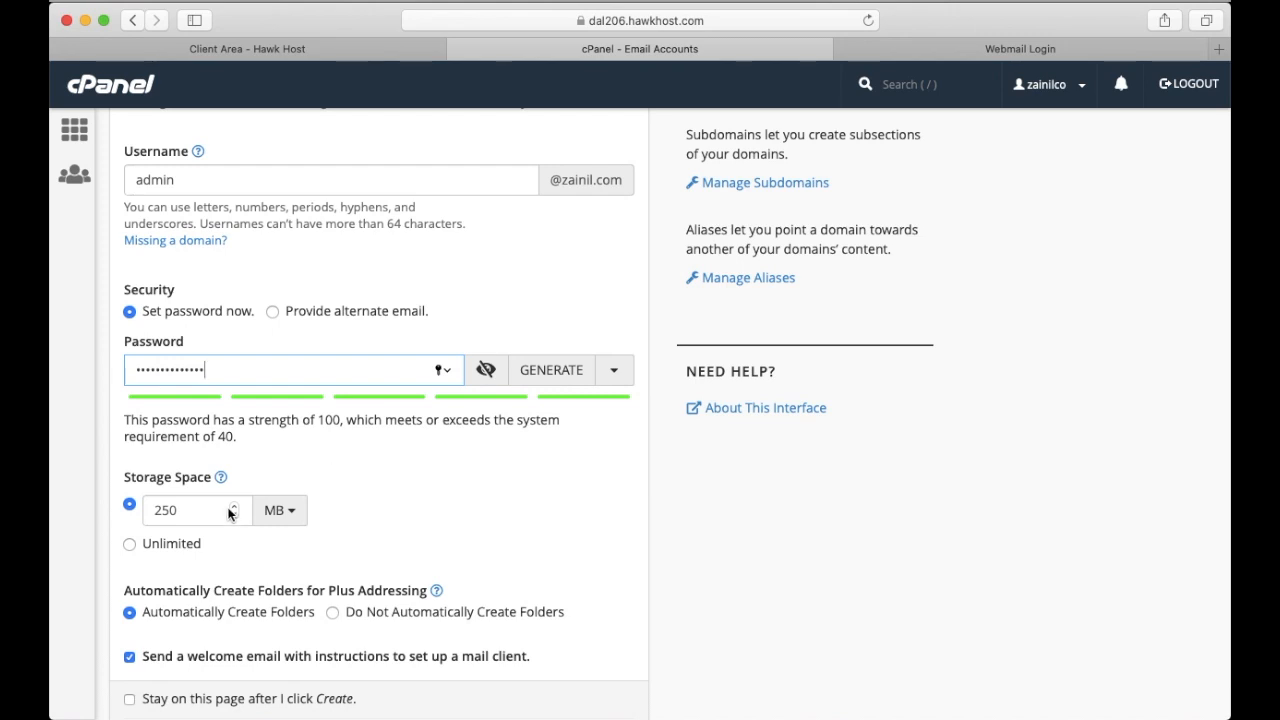
{"action": "double_click", "coordinate": [172, 511]}
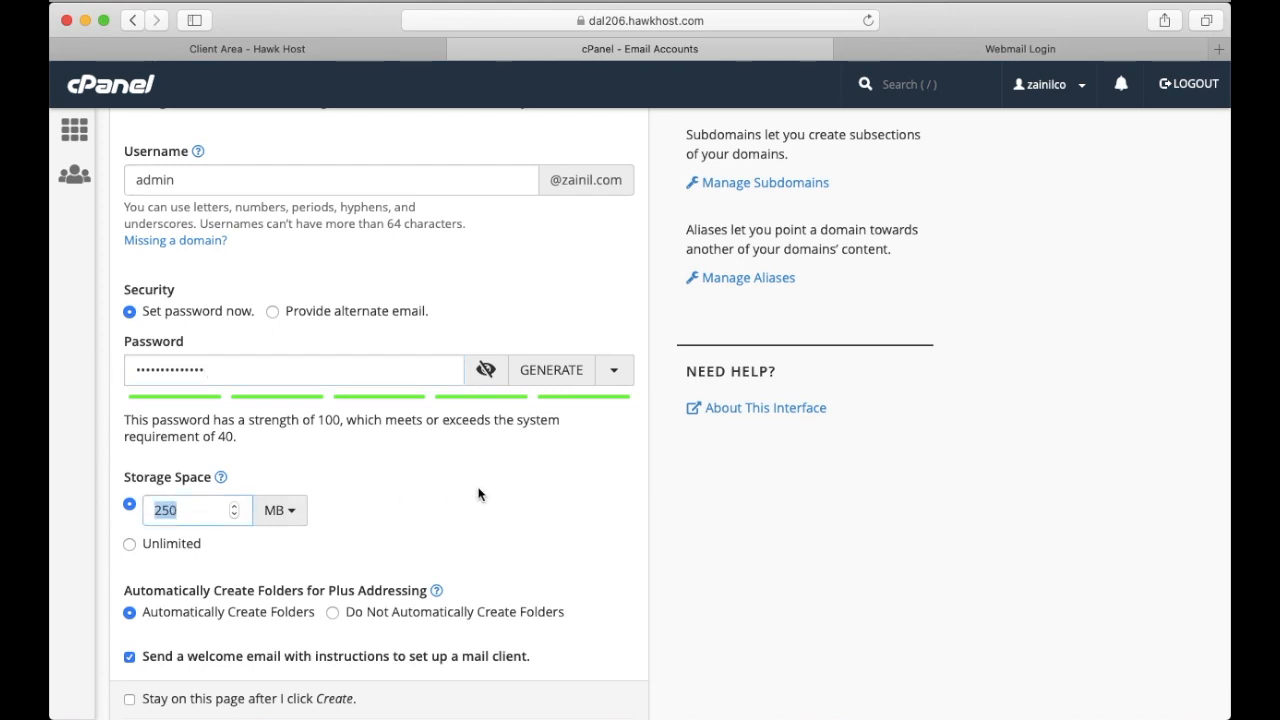
{"action": "left_click", "coordinate": [283, 512]}
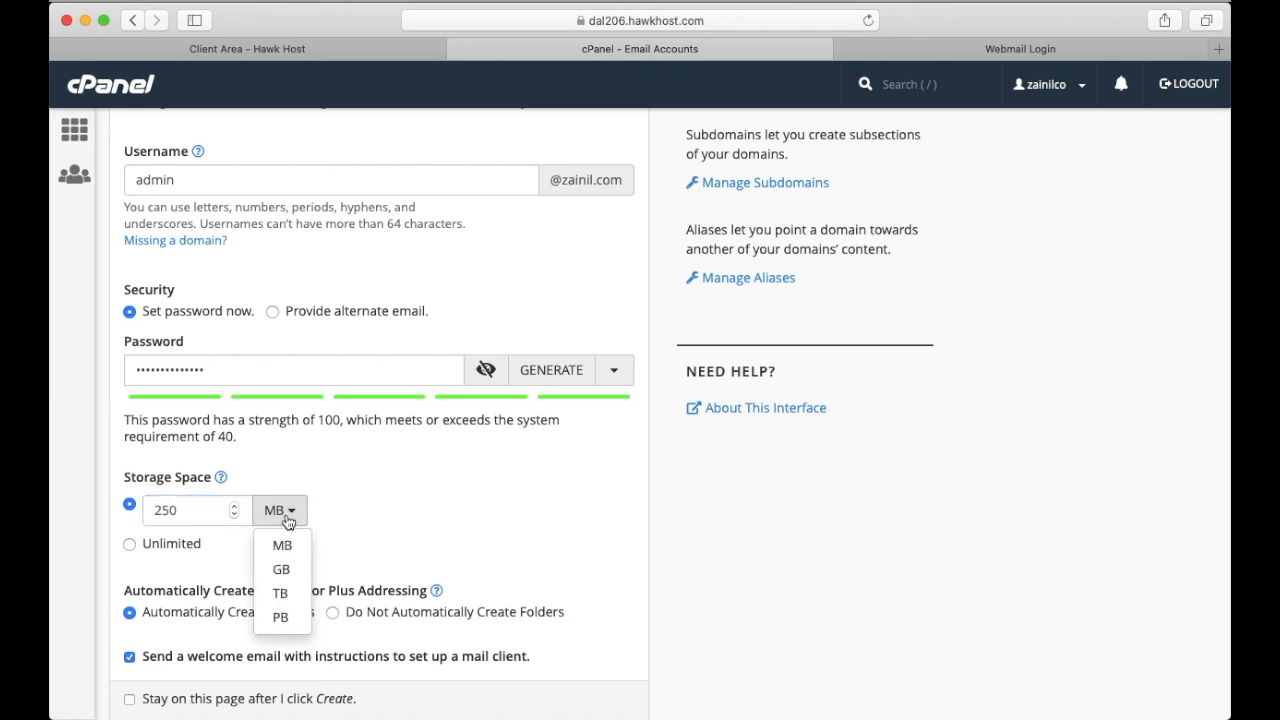
{"action": "left_click", "coordinate": [407, 521]}
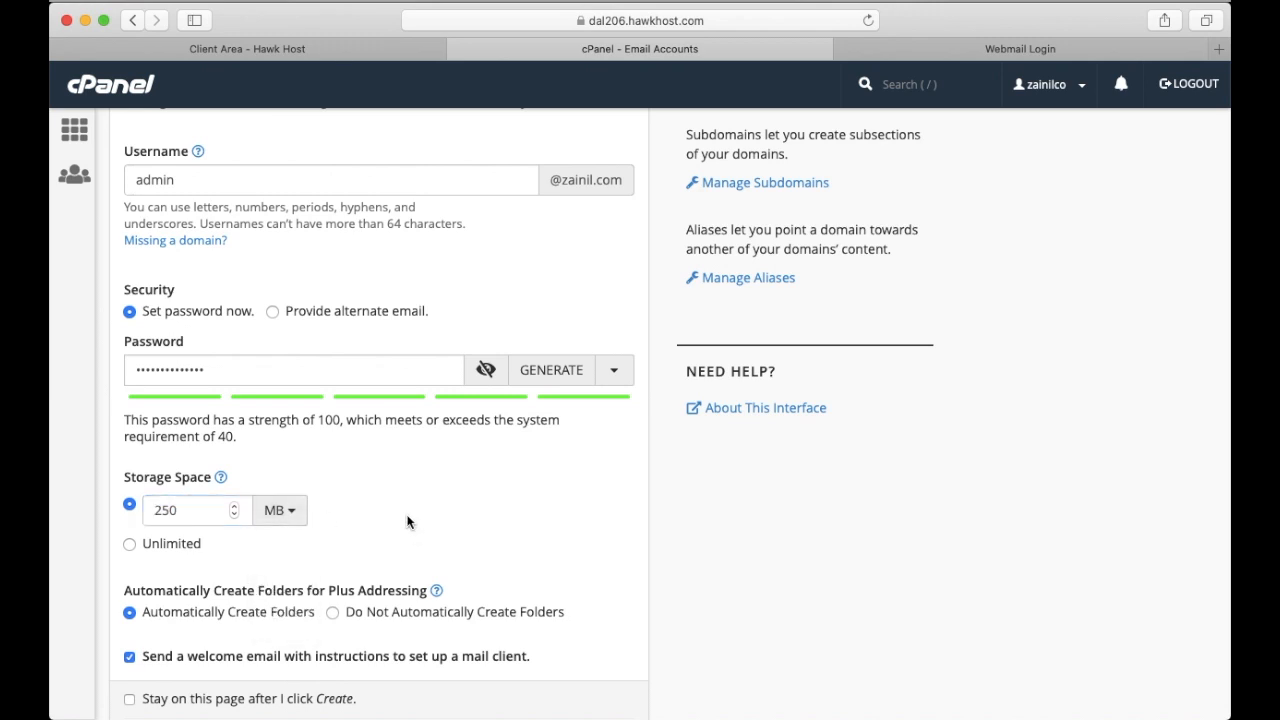
{"action": "left_click", "coordinate": [130, 544]}
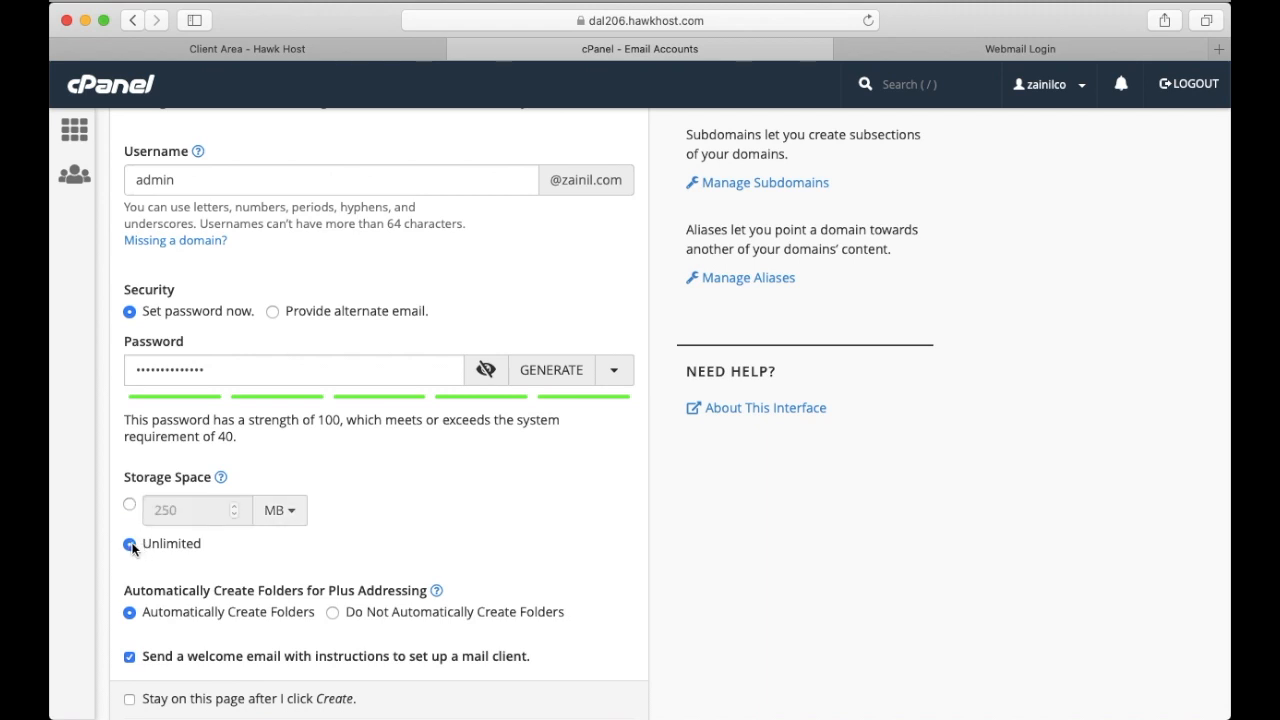
Create the email account with the welcome email option enabled and save its password in the browser
{"action": "scroll", "coordinate": [396, 557], "scroll_direction": "down", "scroll_amount": 1}
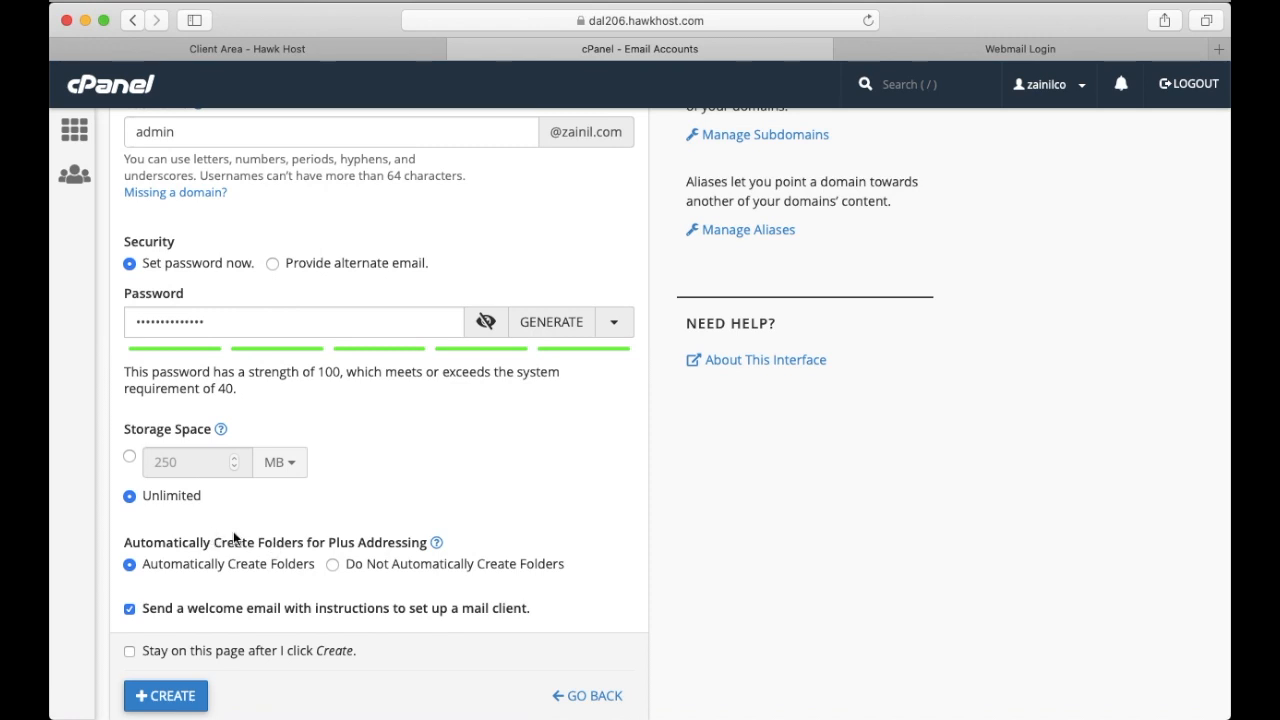
{"action": "scroll", "coordinate": [522, 583], "scroll_direction": "down", "scroll_amount": 1}
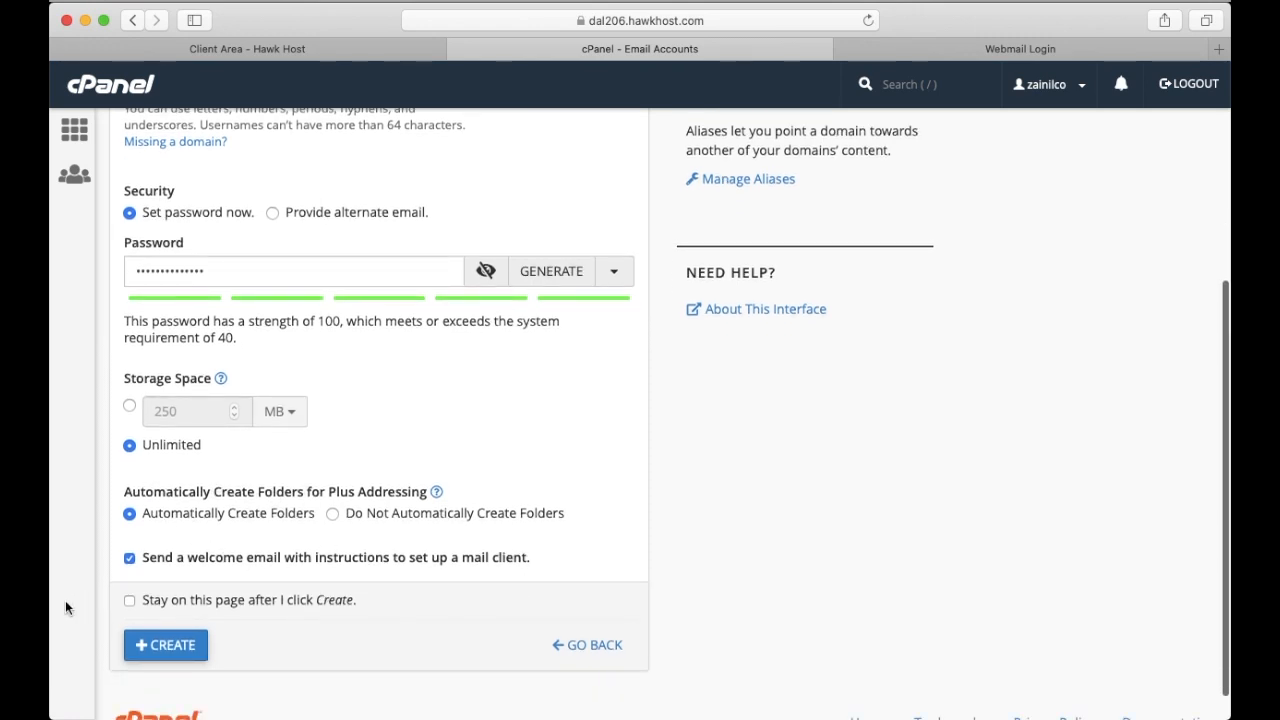
{"action": "left_click", "coordinate": [161, 648]}
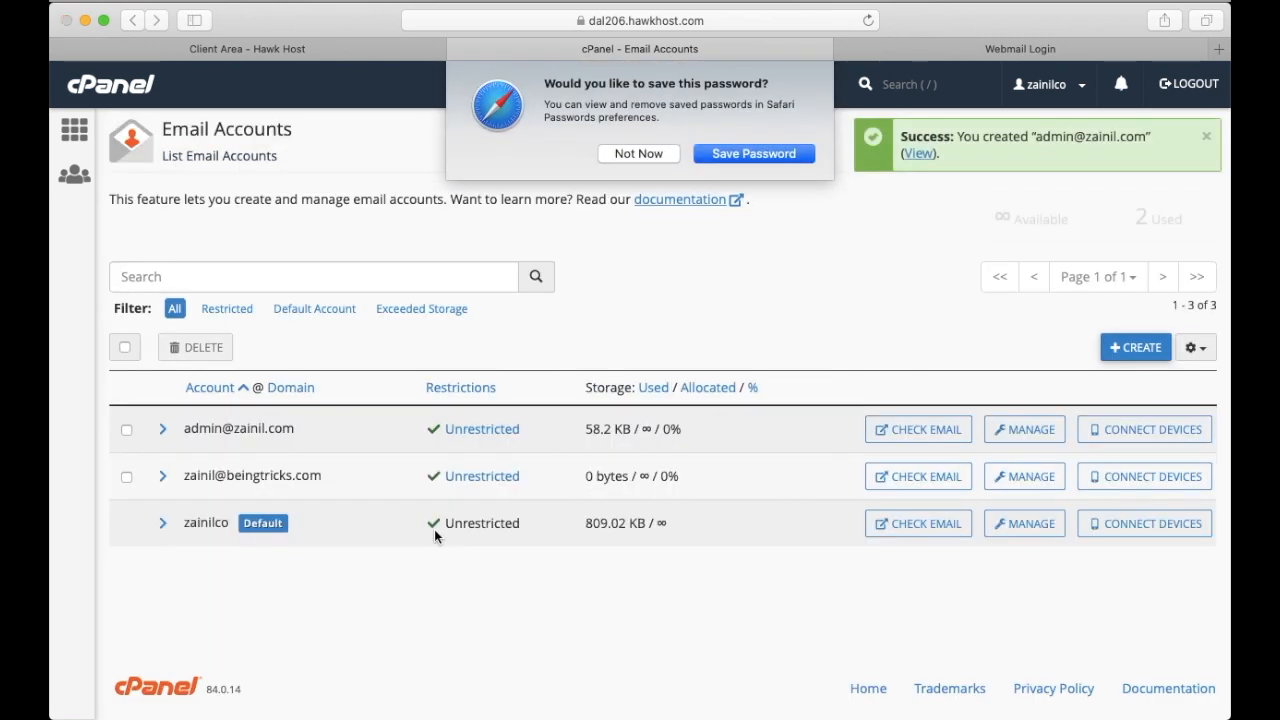
{"action": "left_click", "coordinate": [754, 154]}
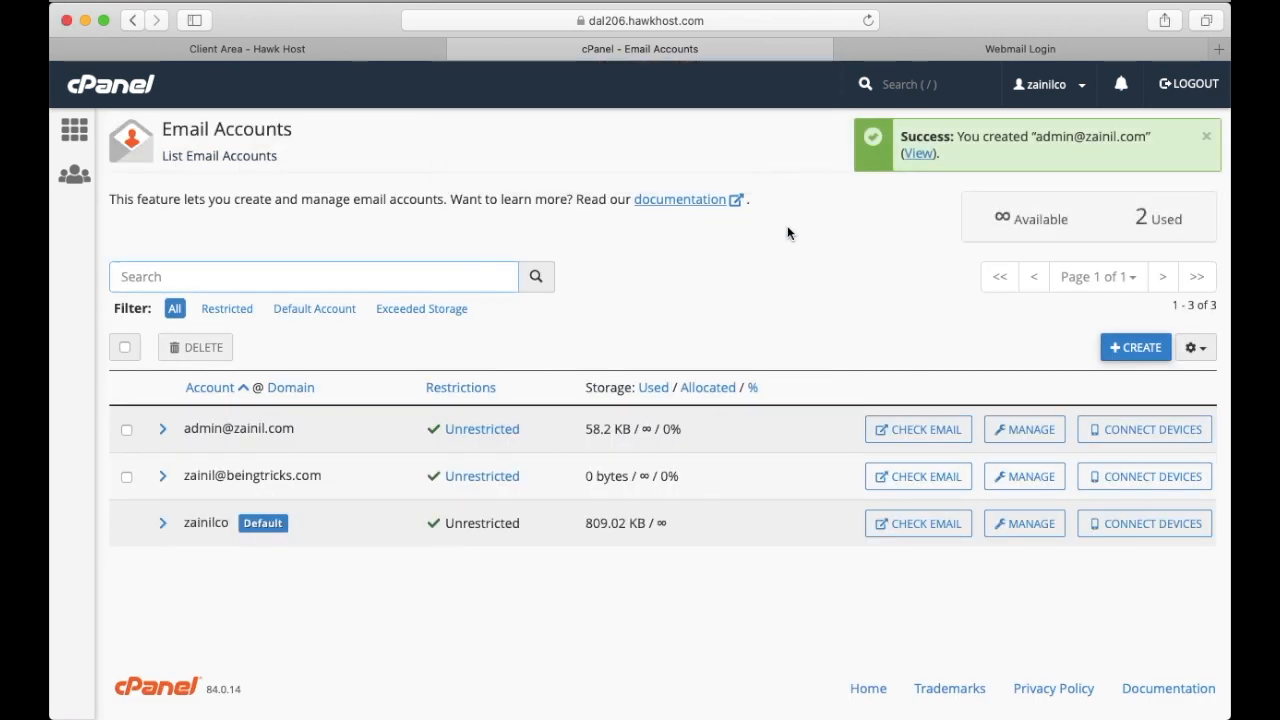
Check email for the newly created admin account and open its inbox in Roundcube
{"action": "left_click_drag", "start_coordinate": [185, 430], "coordinate": [369, 432]}
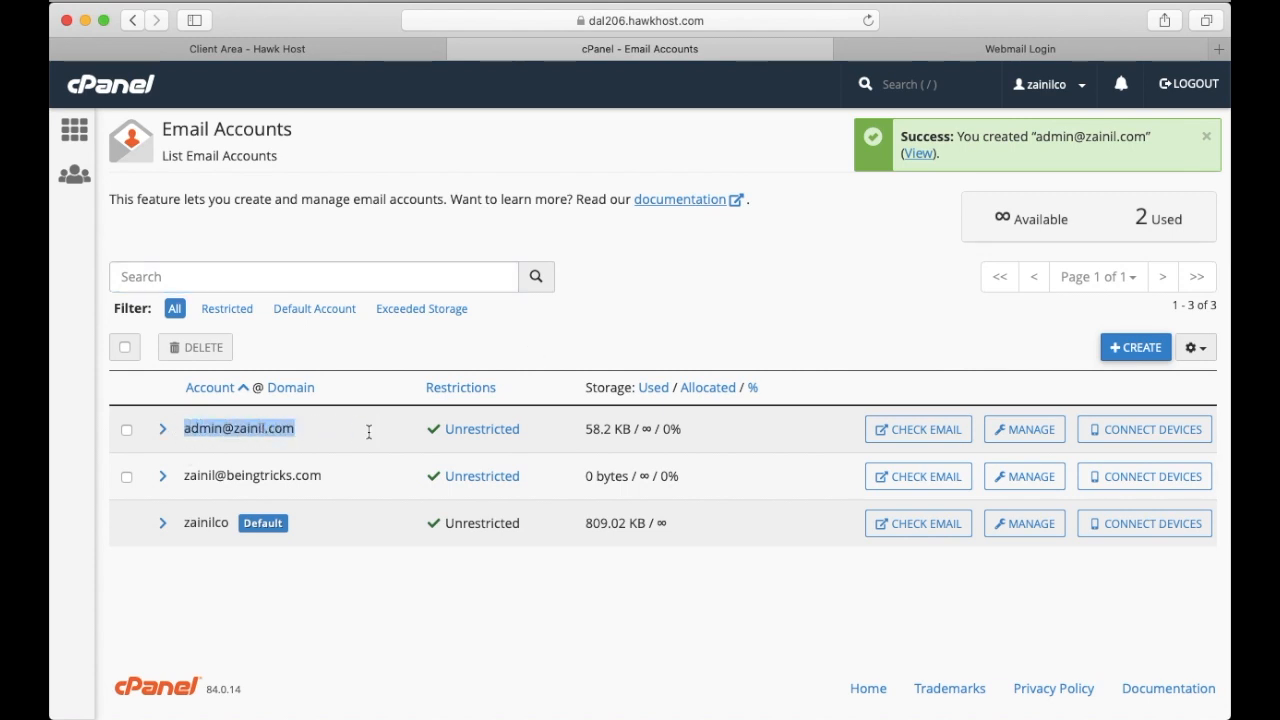
{"action": "left_click", "coordinate": [184, 427]}
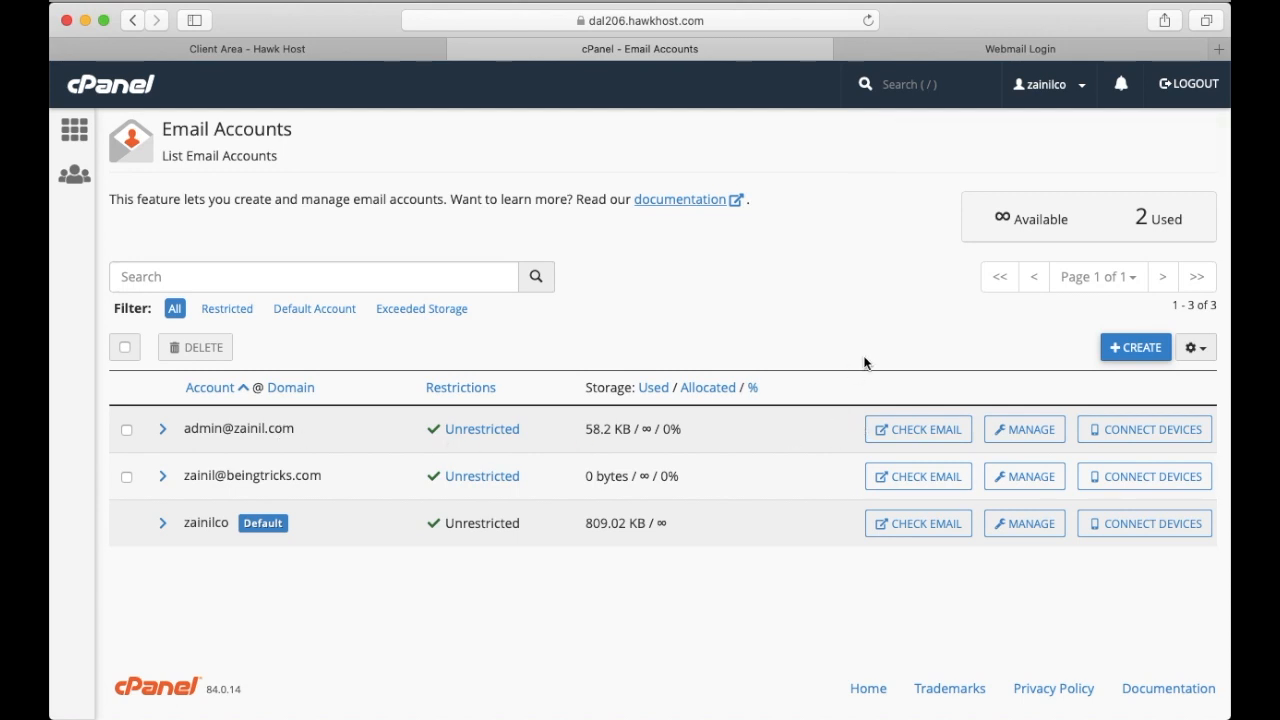
{"action": "left_click", "coordinate": [910, 433]}
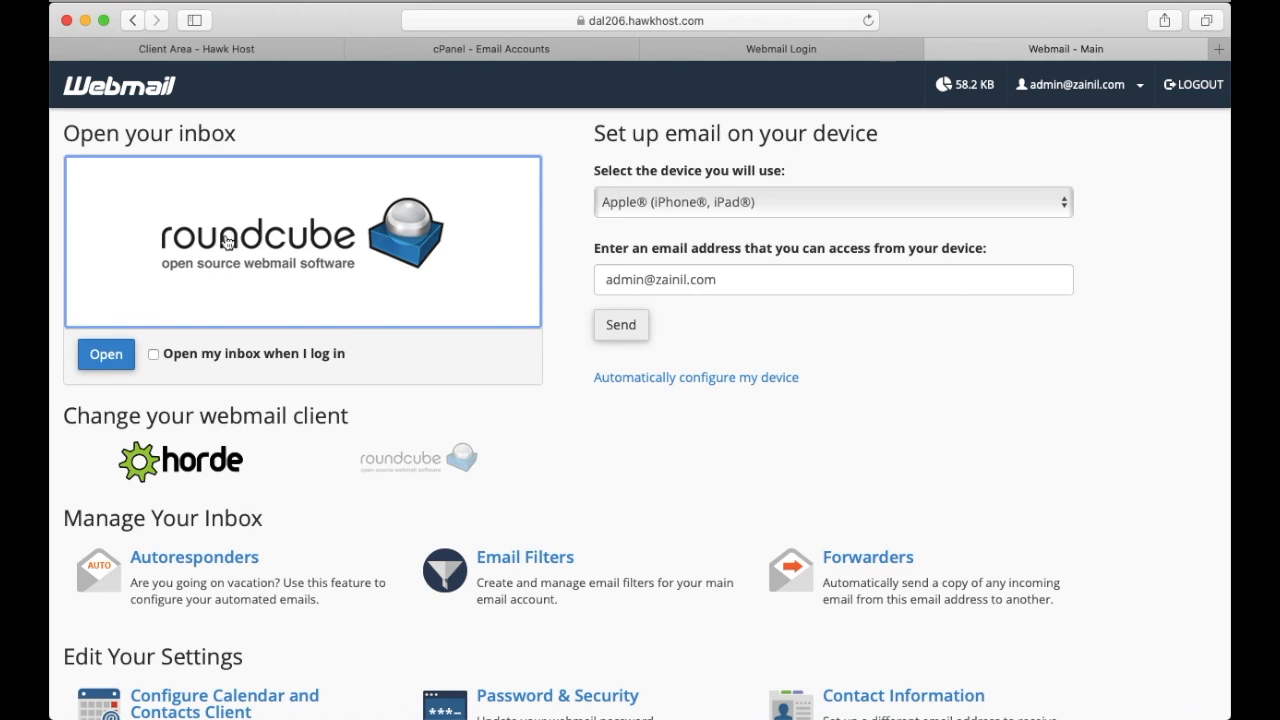
{"action": "left_click", "coordinate": [94, 362]}
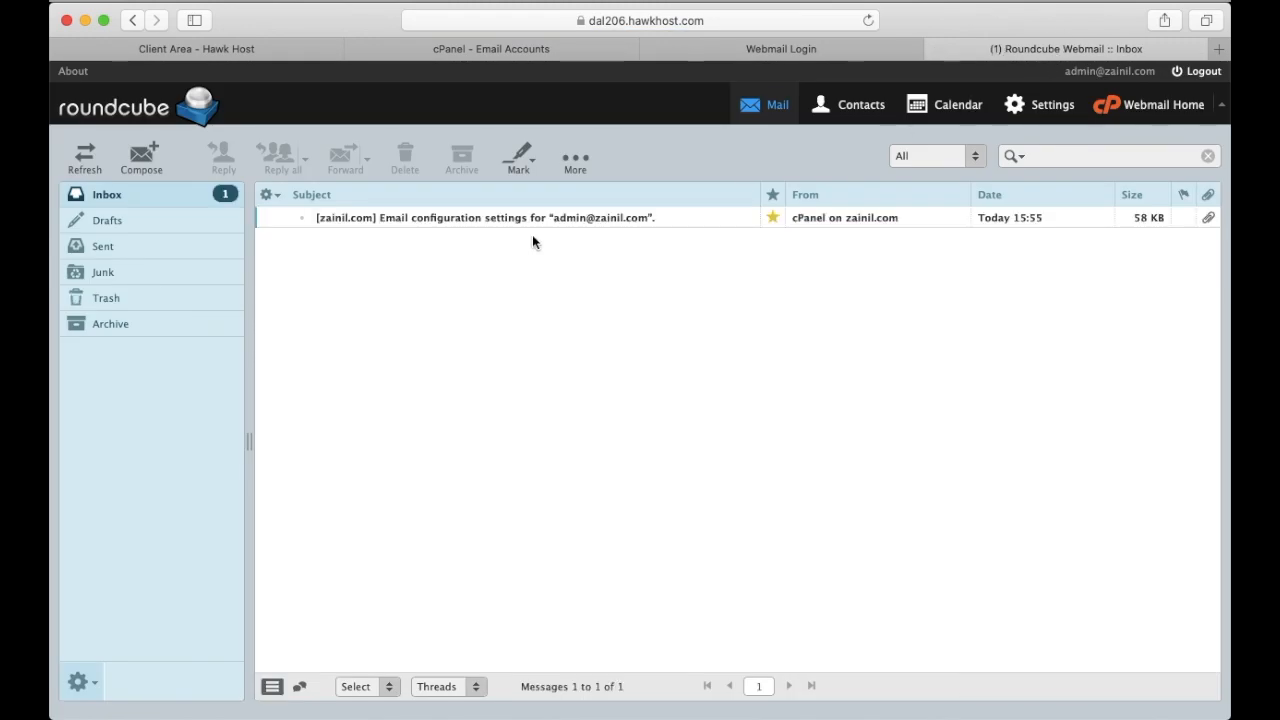
Open the email configuration settings message and review its mail client manual settings
{"action": "double_click", "coordinate": [487, 216]}
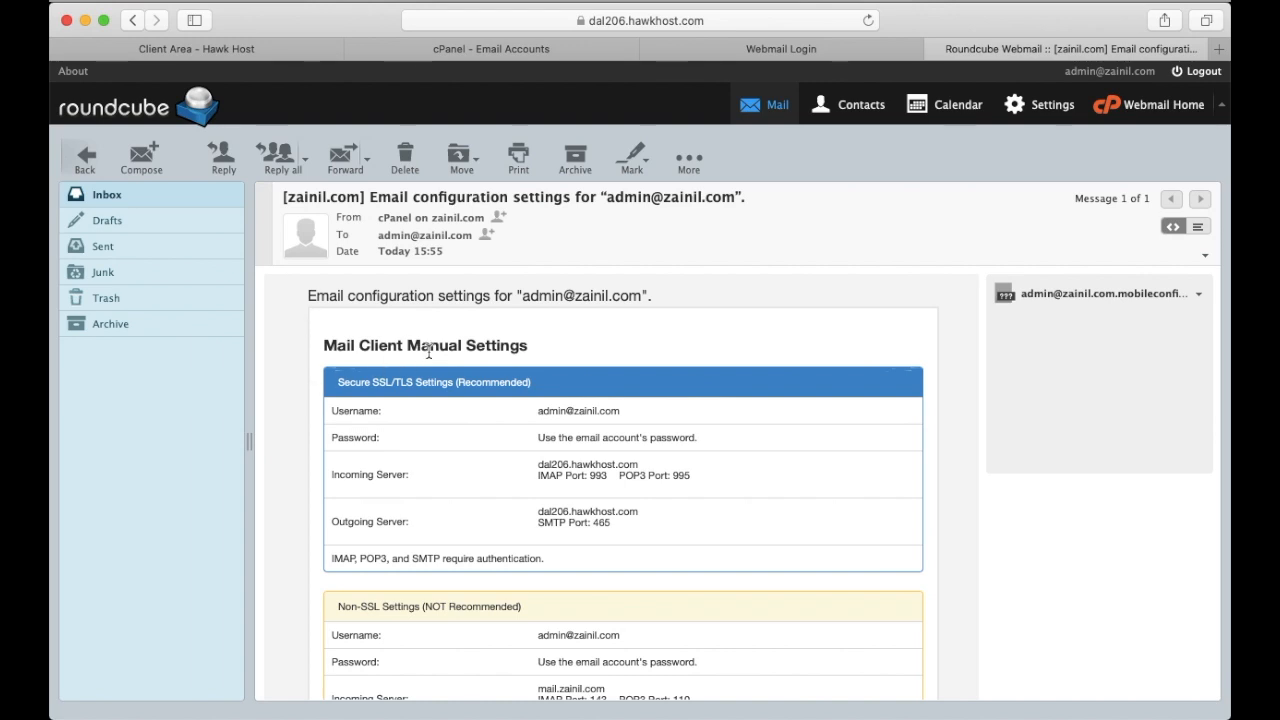
{"action": "scroll", "coordinate": [600, 378], "scroll_direction": "down", "scroll_amount": 1}
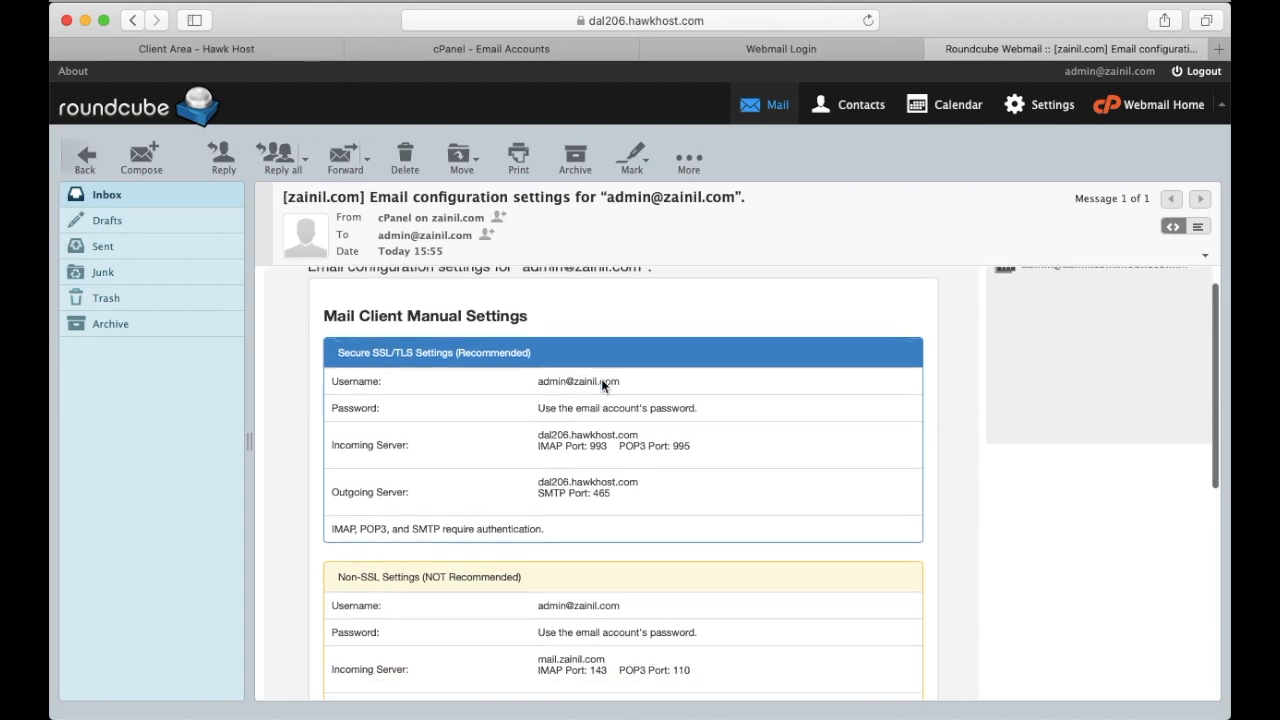
{"action": "scroll", "coordinate": [685, 366], "scroll_direction": "up", "scroll_amount": 1}
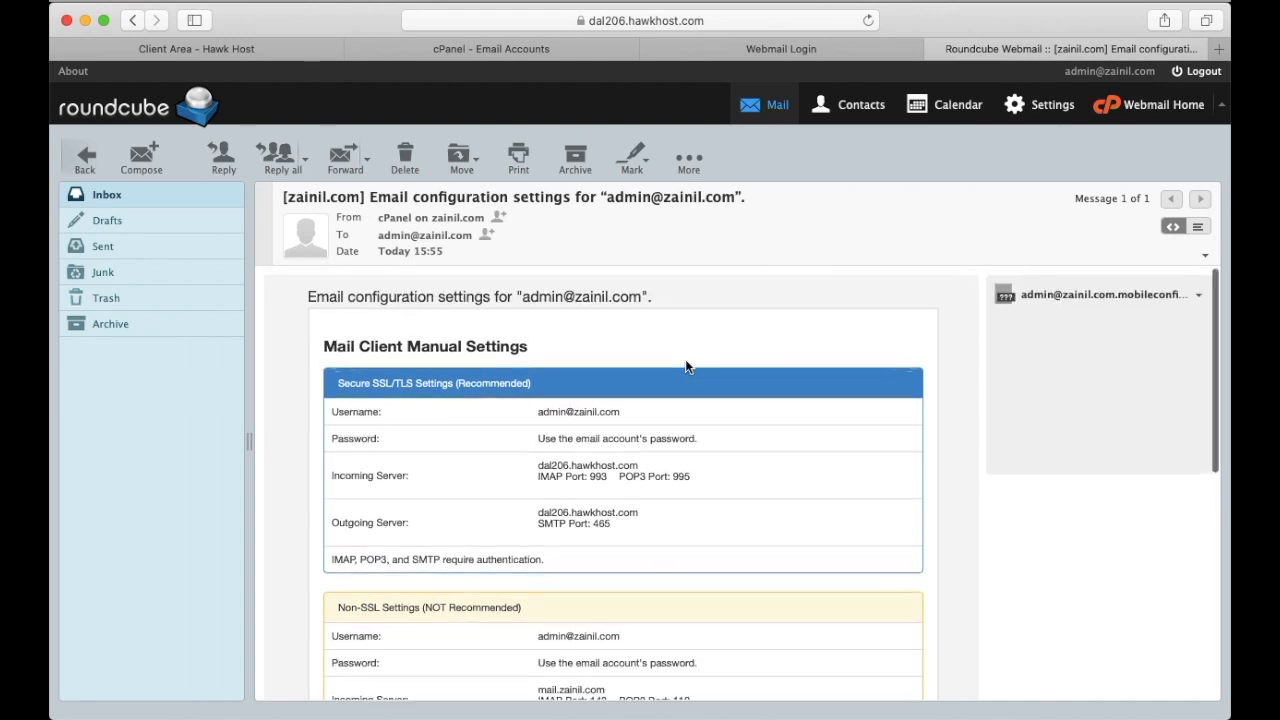